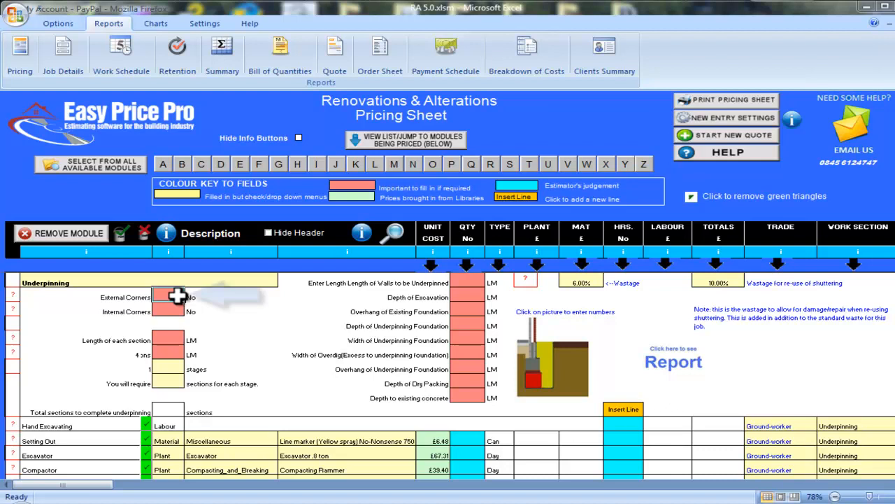
- Set the underpinning module's external corners to 3 and internal corners to 1
left_click(179, 312)
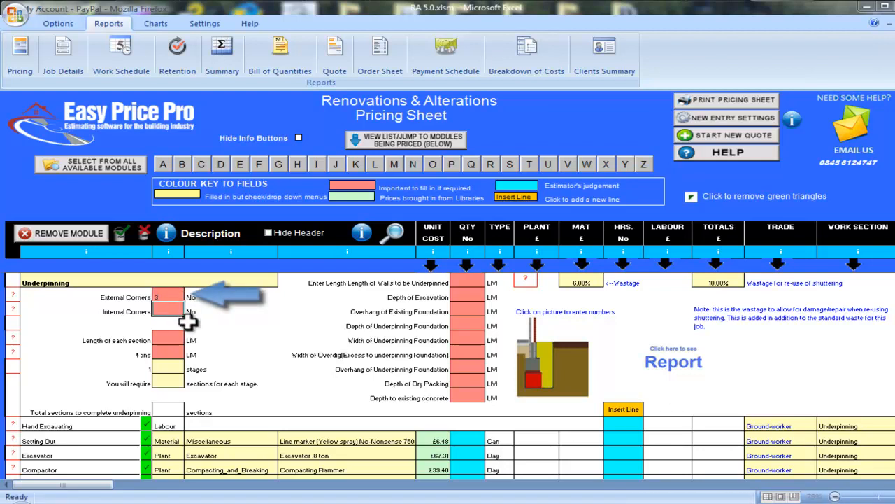
type("1")
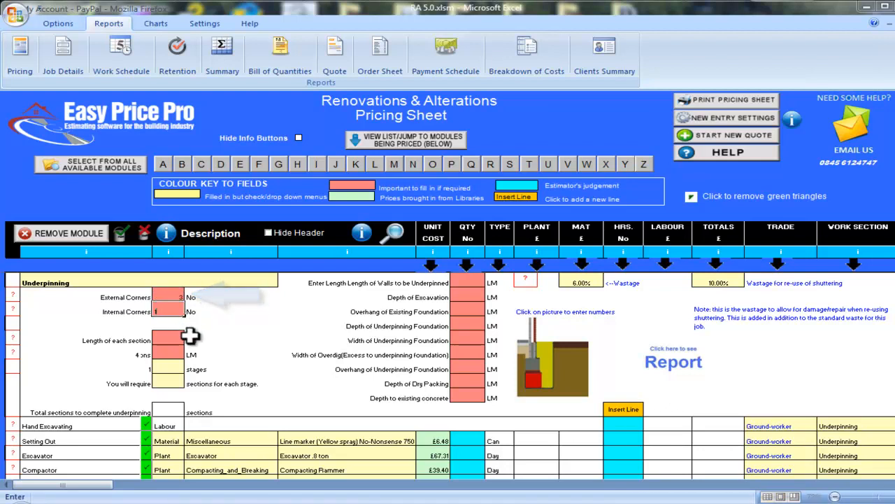
- Set the length of each underpinning section to 1 LM and the distance between sections to 3 LM using the sections diagram
left_click(180, 340)
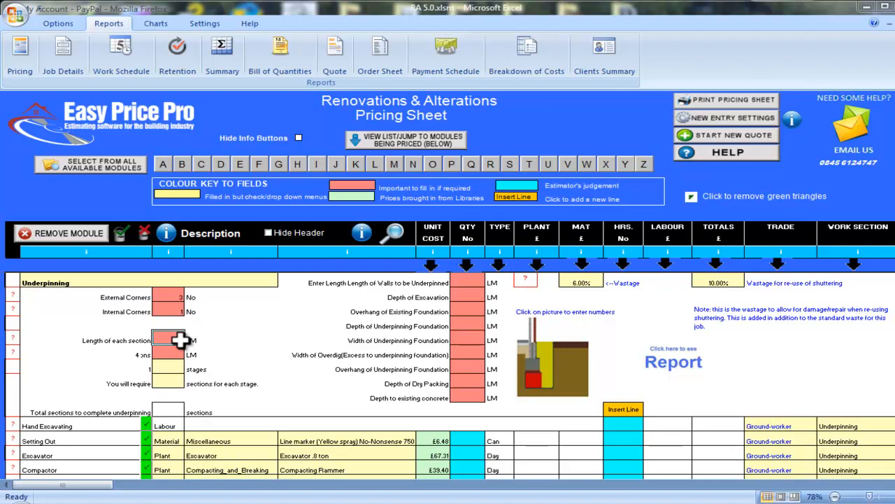
left_click(13, 338)
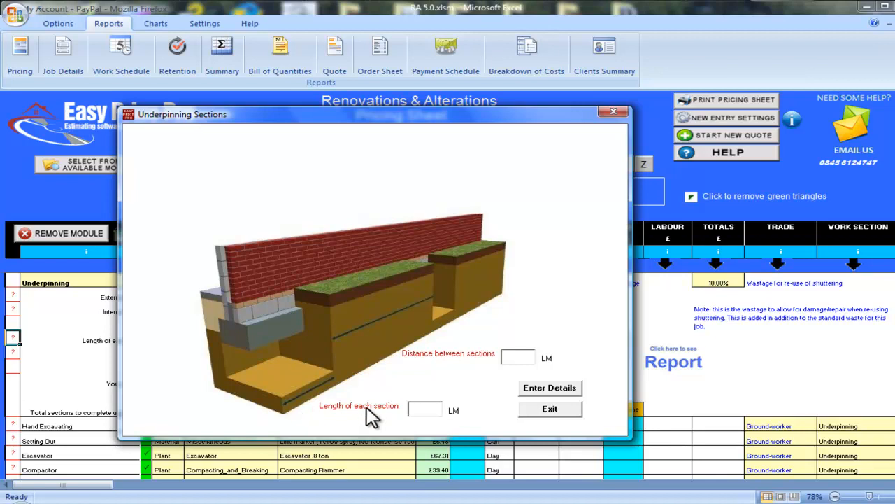
type("1")
type("3")
left_click(547, 394)
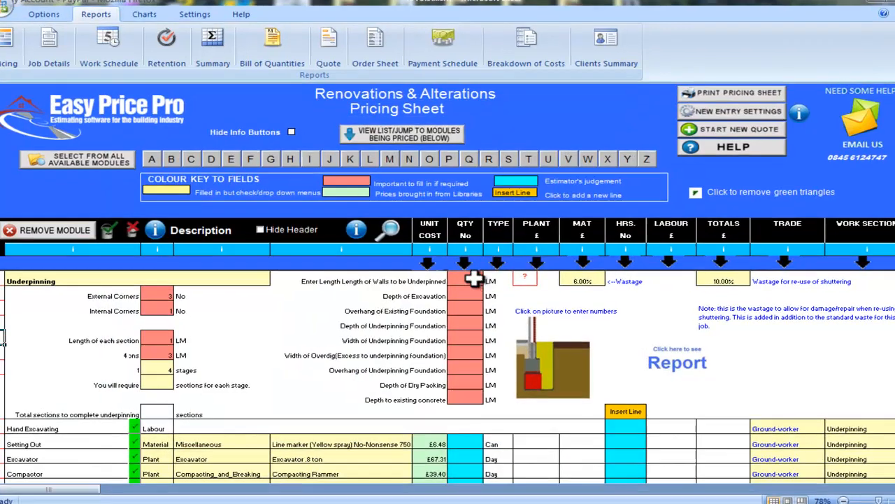
- Set the length of walls to be underpinned to 22 LM
left_click(465, 281)
type("22")
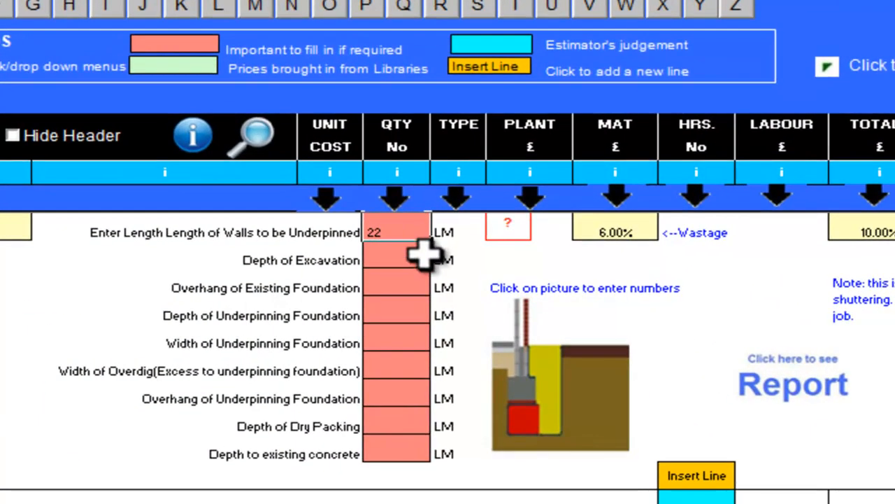
left_click(426, 257)
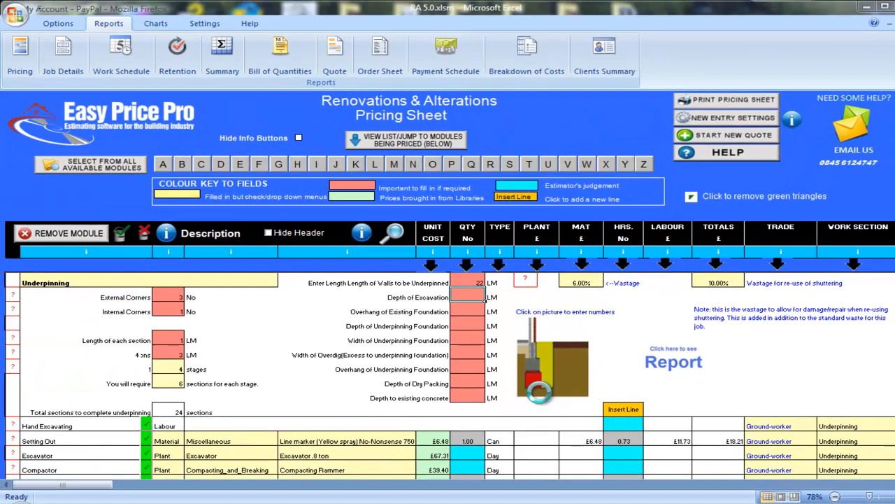
- In the underpinning cross-section diagram, set the depth to existing concrete to .4 LM and the existing foundation overhang to .25 LM
left_click(540, 395)
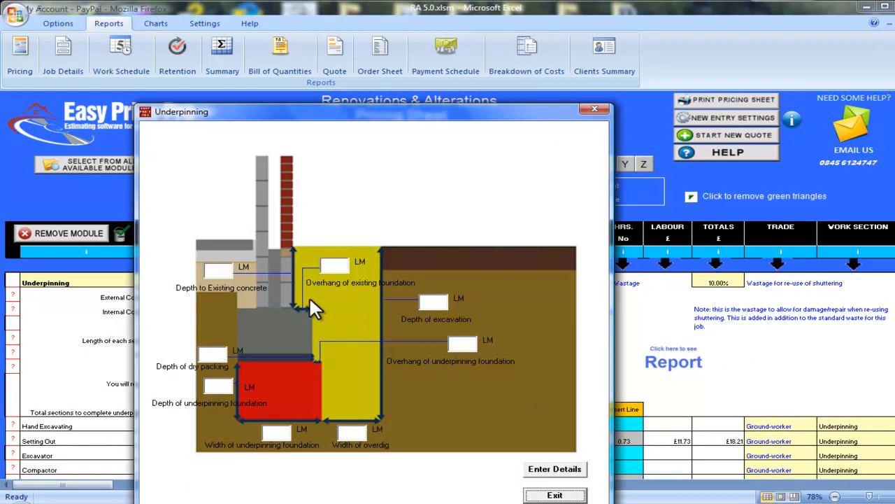
left_click(219, 270)
type(".4")
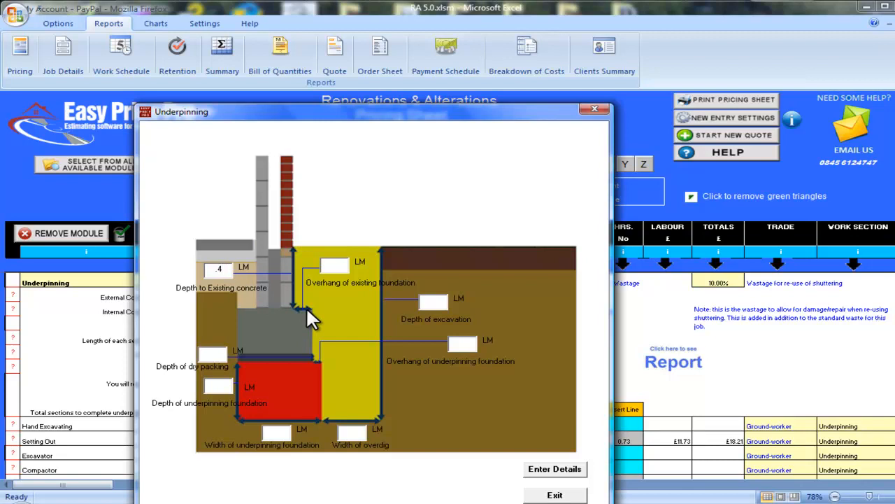
left_click(335, 266)
type(".35")
key("BackSpace")
key("BackSpace")
key("BackSpace")
type(".25")
- Set the depth of excavation to 1.8 LM and the overhang of the underpinning foundation to .1 LM
left_click(432, 301)
type("1.8")
left_click(463, 343)
type(".1")
- Set the width of overdig to .6 LM and the width of the underpinning foundation to .8 LM
left_click(359, 431)
type(".6")
left_click(284, 431)
type(".8")
- Set the underpinning foundation depth to .7 LM and the dry packing depth to .1 LM, and submit the dimensions to the sheet
left_click(219, 385)
type(".7")
left_click(224, 354)
type(".1")
left_click(549, 471)
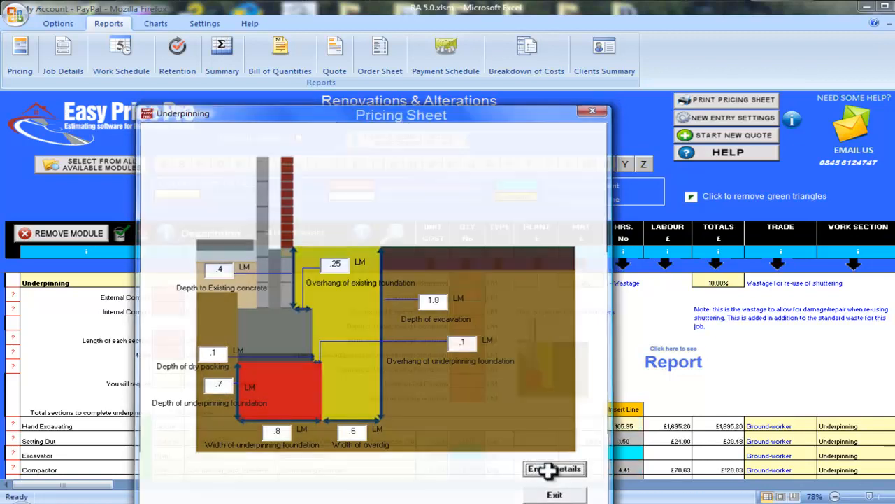
- Review the calculated underpinning line items and the diagram showing the wall, existing foundation and new foundation lengths
scroll(596, 456, "down", 3)
scroll(595, 455, "down", 2)
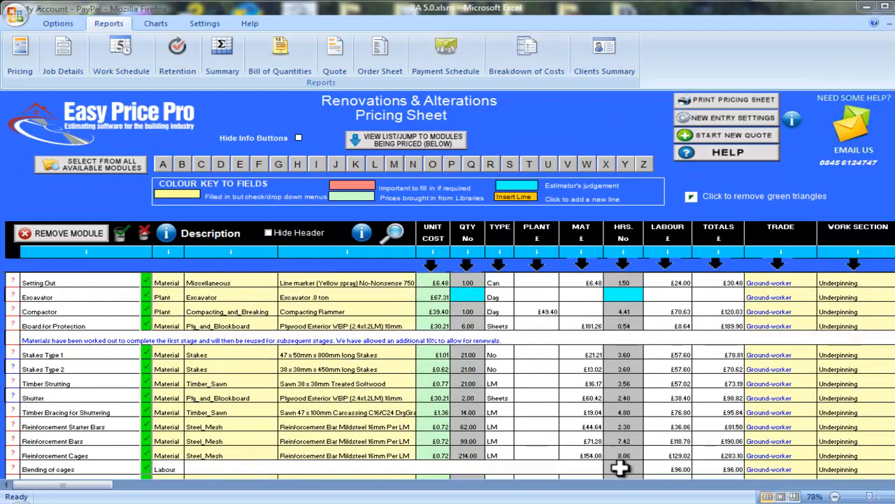
scroll(674, 467, "down", 2)
scroll(665, 464, "up", 1)
scroll(663, 464, "up", 3)
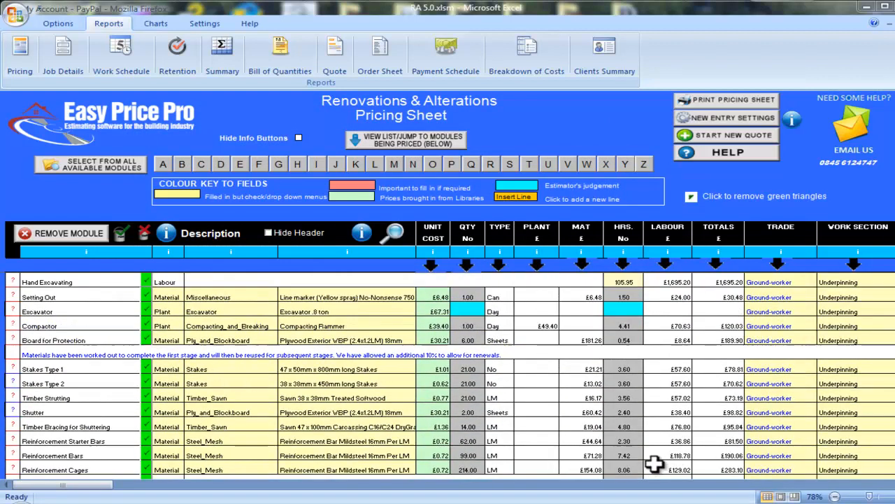
scroll(651, 463, "up", 2)
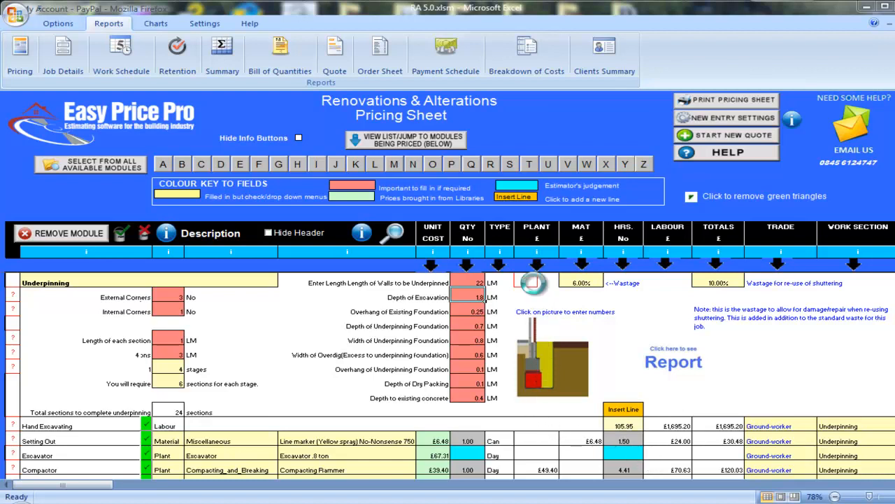
left_click(536, 294)
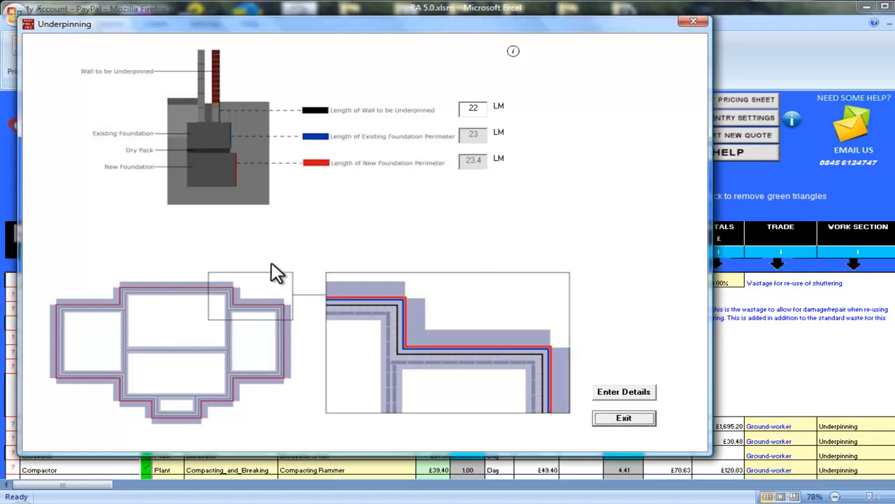
left_click(609, 393)
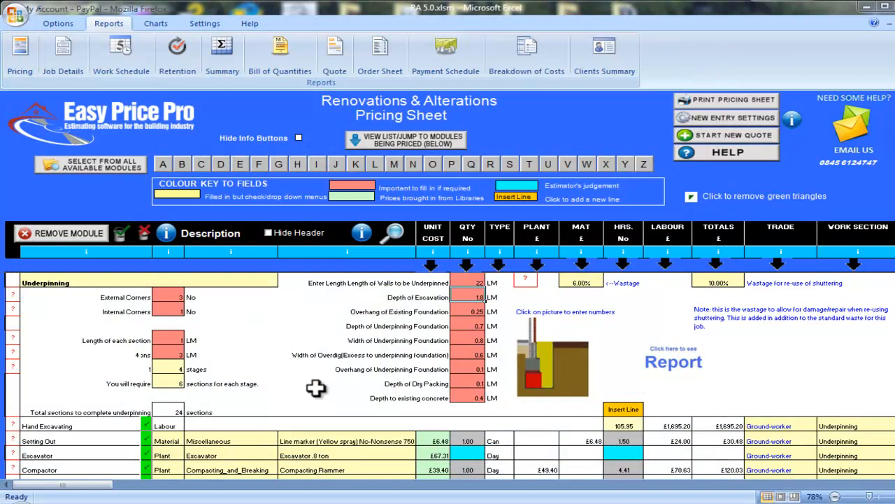
- Set the labour for manual excavation of the Hand Excavating item to 2.3 hours per M3
left_click(12, 425)
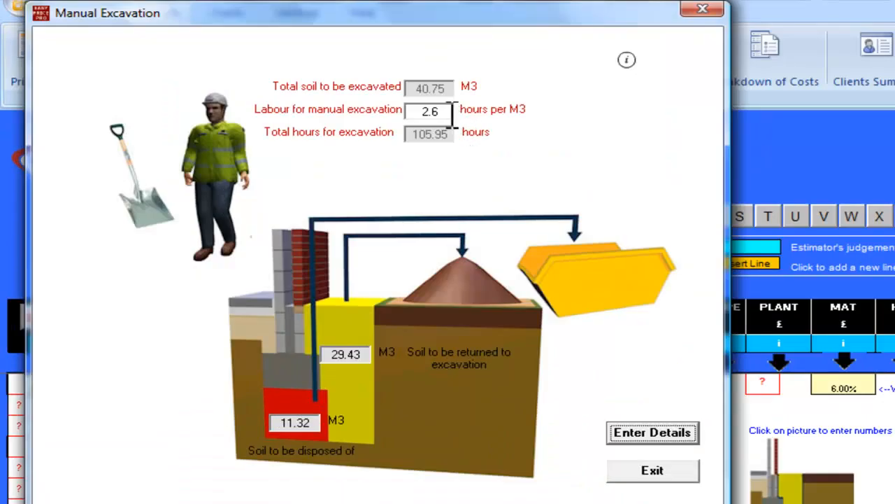
left_click(312, 93)
key("BackSpace")
key("BackSpace")
type(".3")
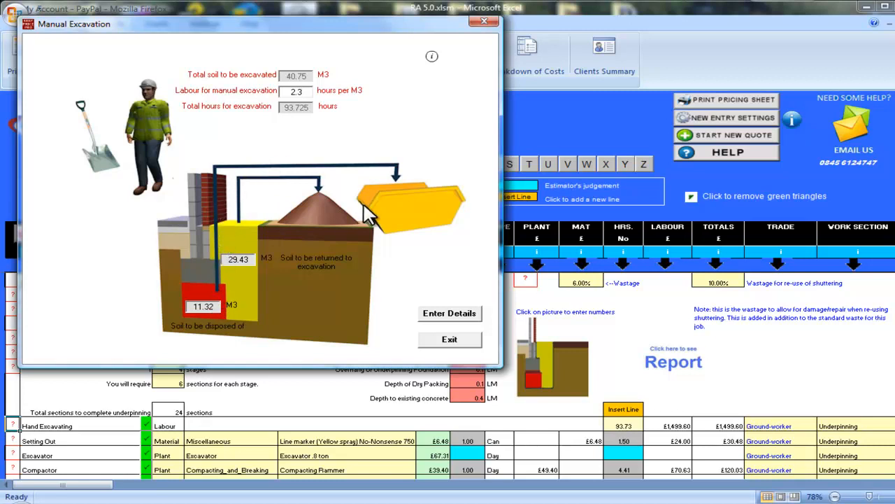
left_click(453, 317)
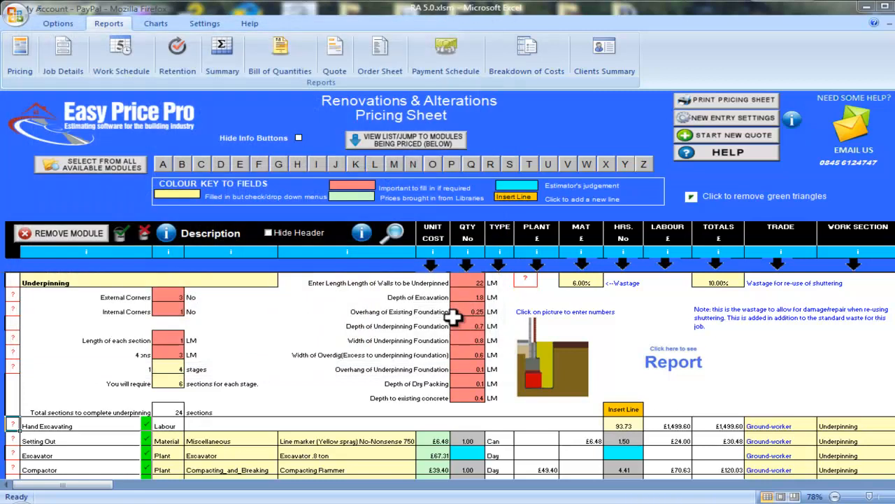
- Check the stake depth, length and number per section in the Stakes Type 1 details, and leave them without making changes
scroll(420, 350, "down", 1)
scroll(363, 395, "down", 1)
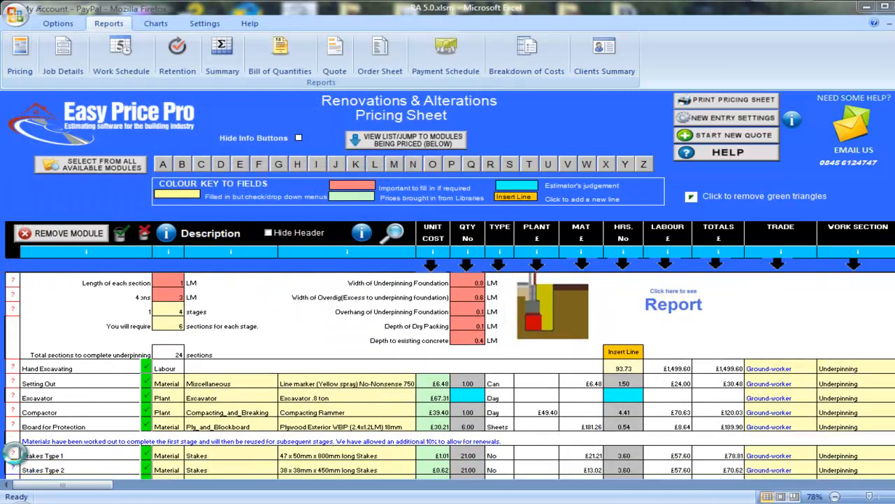
left_click(13, 454)
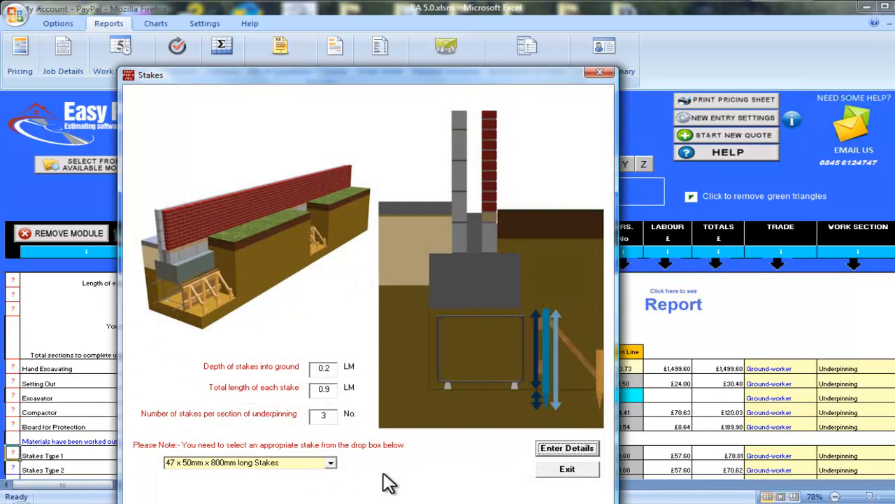
left_click(549, 473)
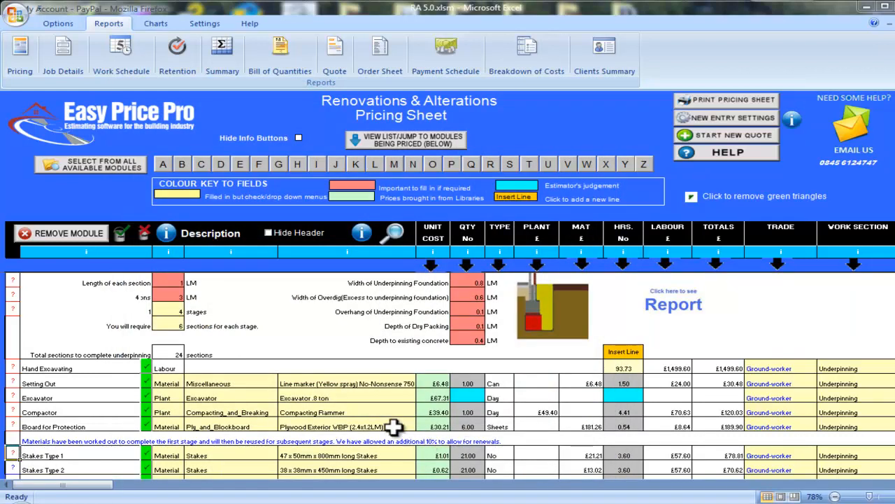
- Check the number of stages and sections per stage, and view the explanation for the stages field
left_click(165, 309)
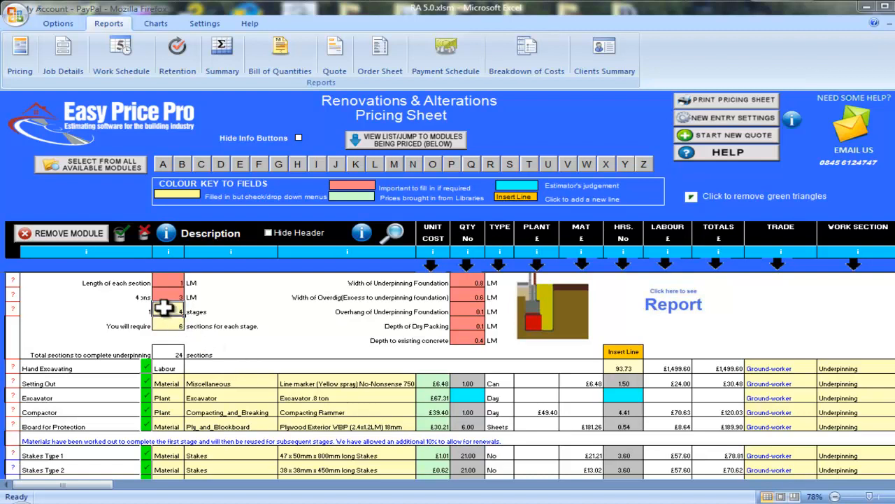
left_click(170, 325)
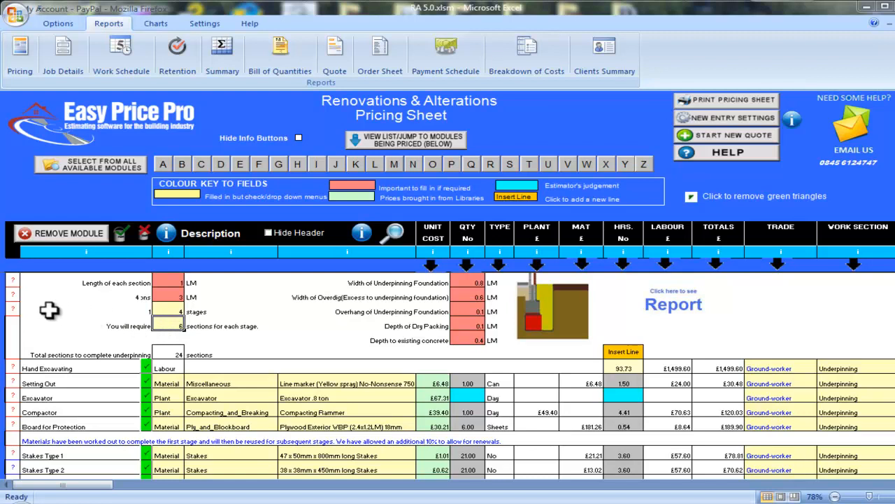
left_click(12, 309)
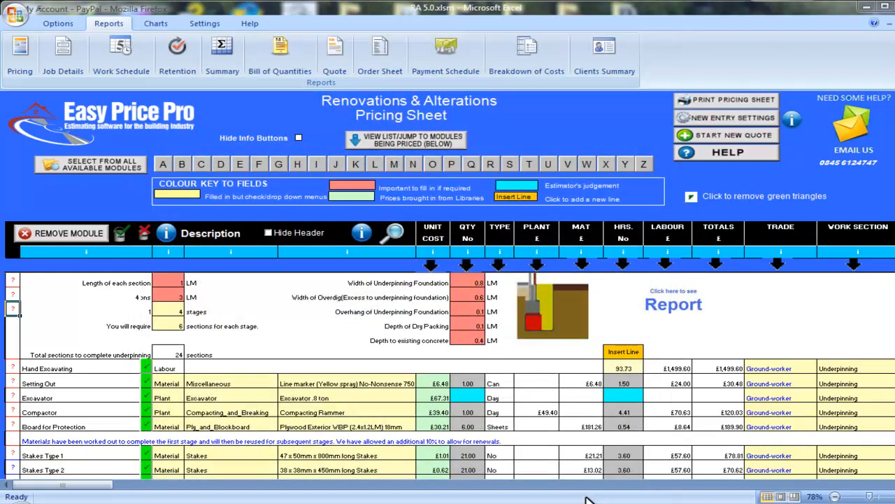
- Review the item rows for timber bracing, reinforcement starter bars, reinforcement bars and reinforcement cages
scroll(496, 474, "down", 4)
scroll(488, 474, "down", 1)
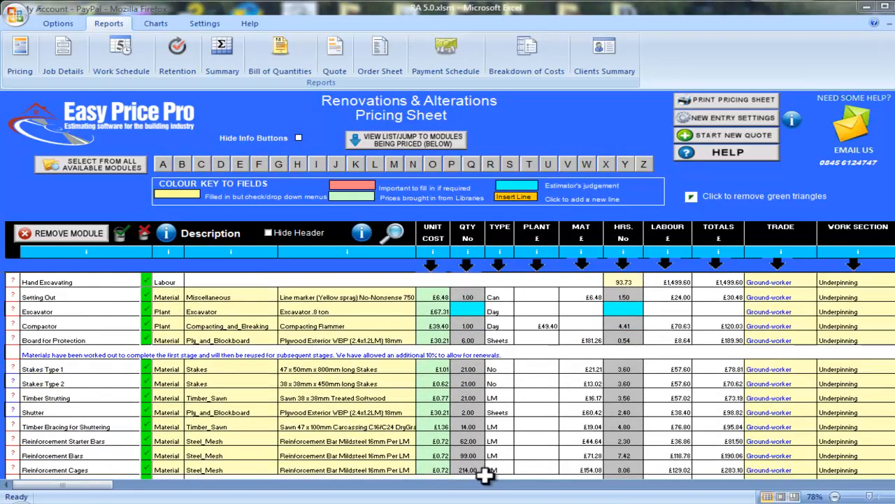
left_click(129, 429)
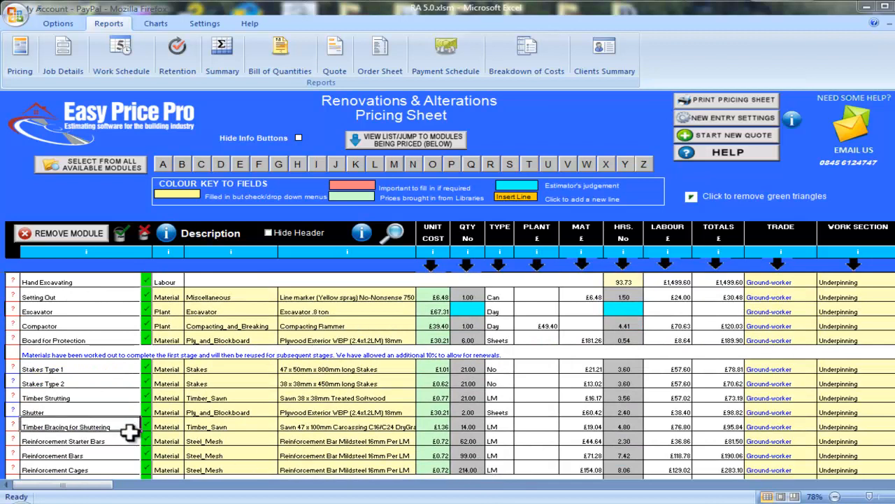
left_click(128, 440)
left_click(129, 452)
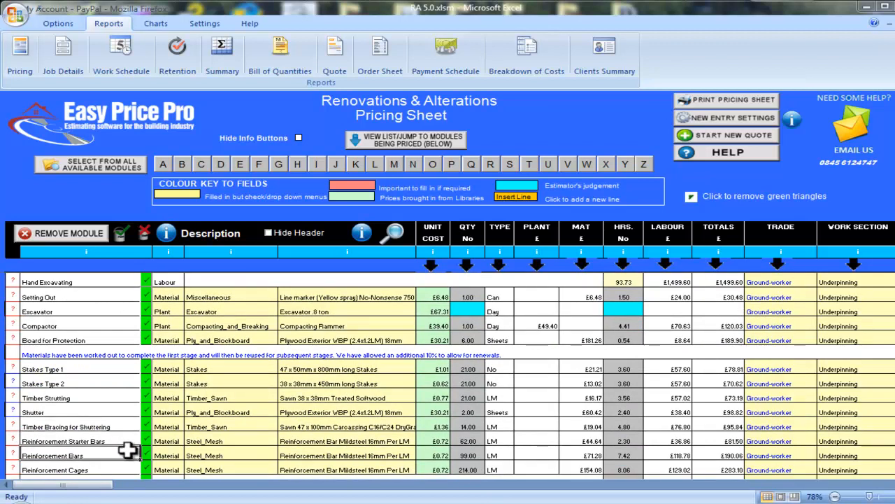
left_click(123, 464)
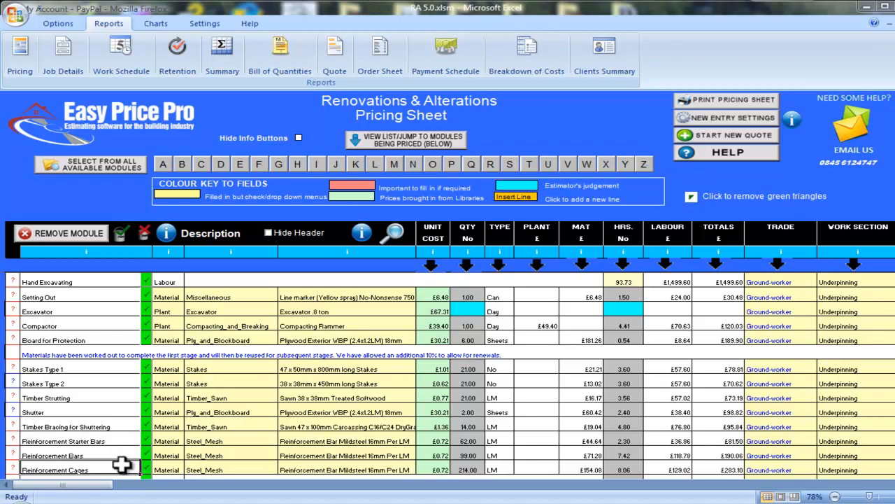
- Examine the cage count, overlap and edge distance in the Reinforcement Cages details, and exit without changes
scroll(123, 464, "down", 3)
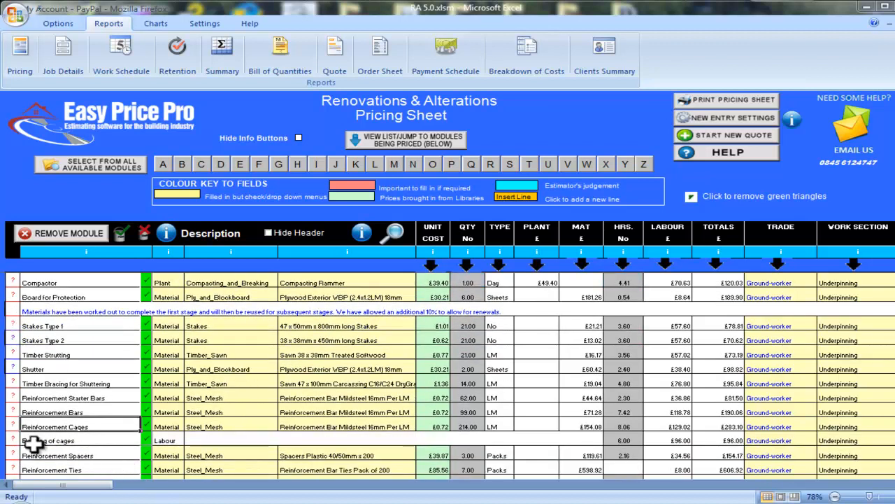
left_click(14, 426)
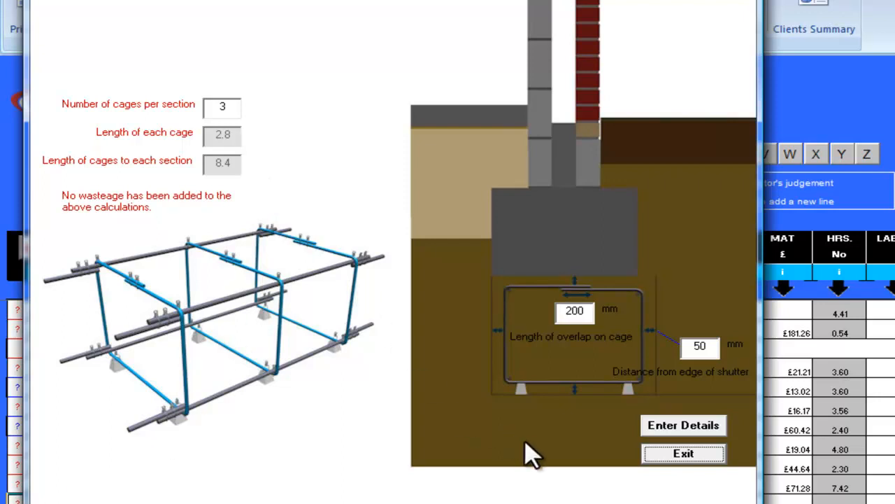
left_click(653, 453)
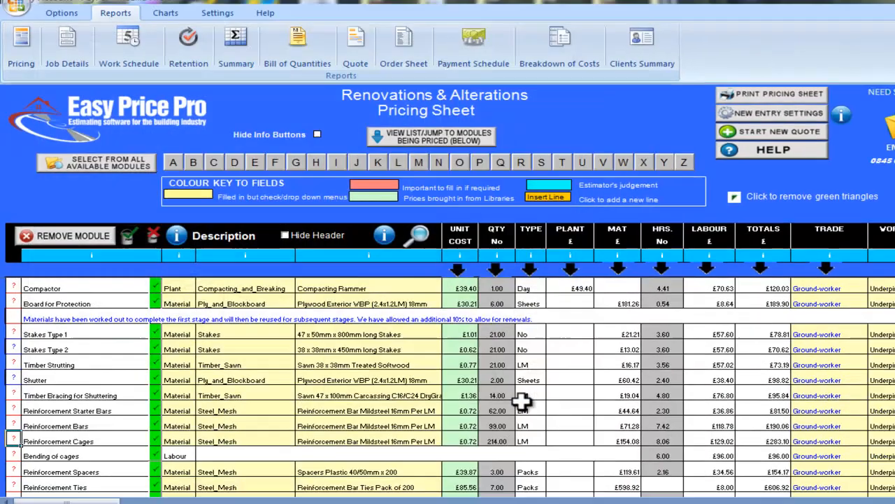
- View the underpinning report of materials to order per stage, and review the remaining item rows down to waste disposal
scroll(492, 390, "up", 5)
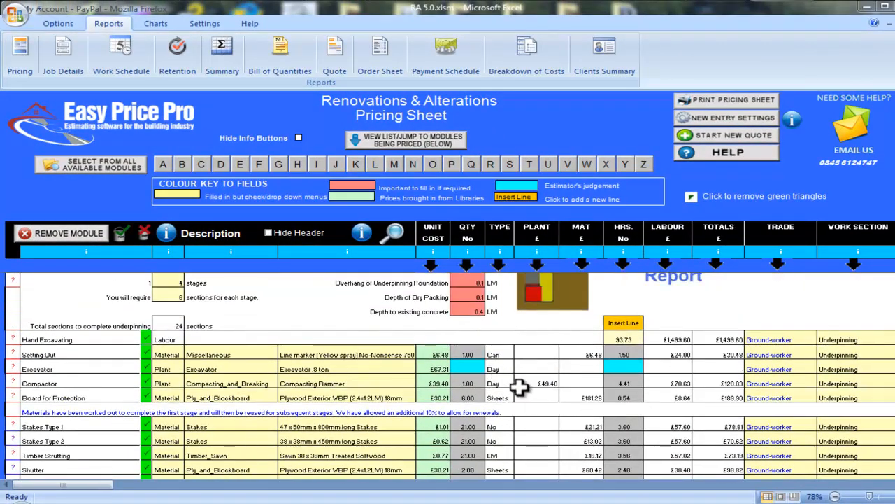
left_click(663, 312)
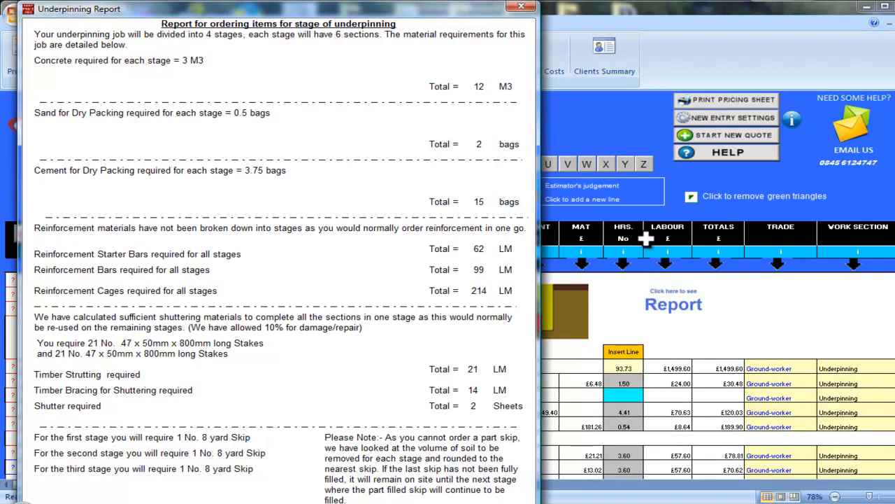
left_click(529, 10)
scroll(619, 412, "down", 2)
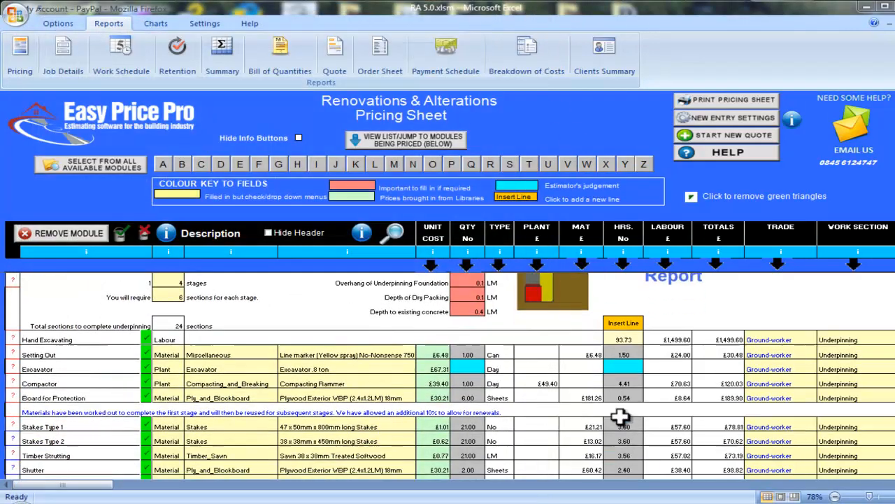
scroll(619, 414, "down", 6)
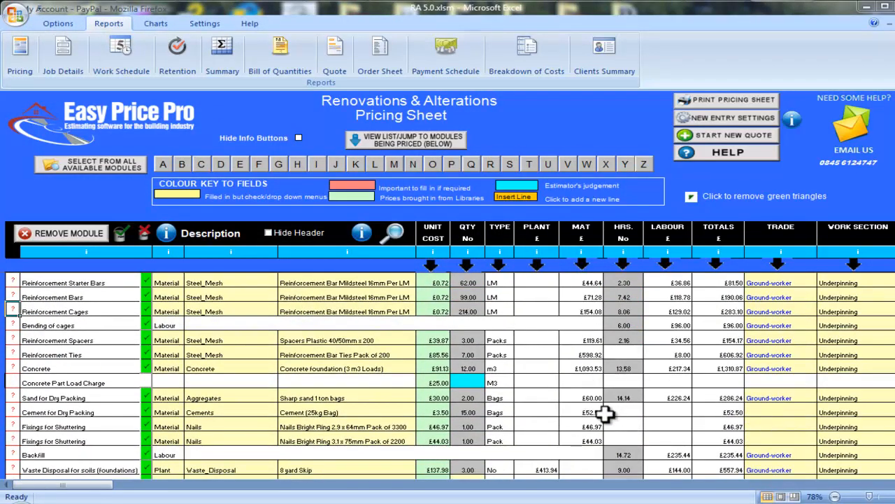